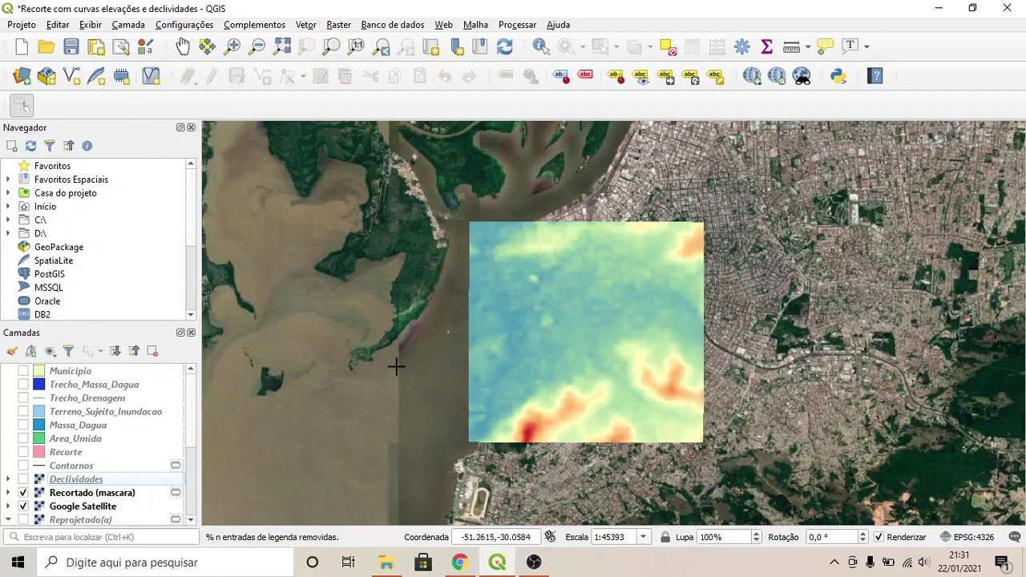
- Review the OSMDownloader plugin's description in the plugin manager
{"action": "left_click", "coordinate": [253, 26]}
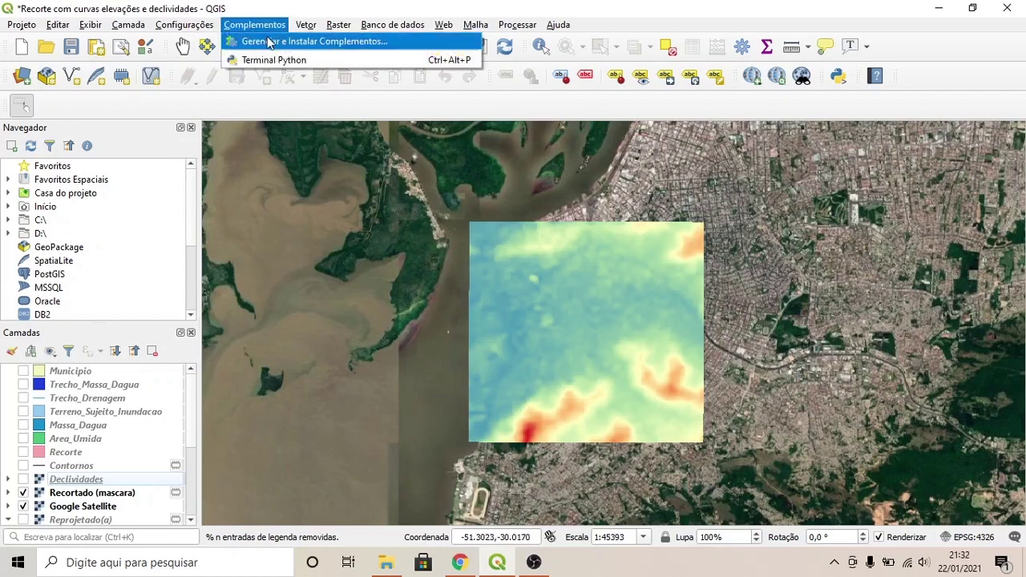
{"action": "left_click", "coordinate": [269, 42]}
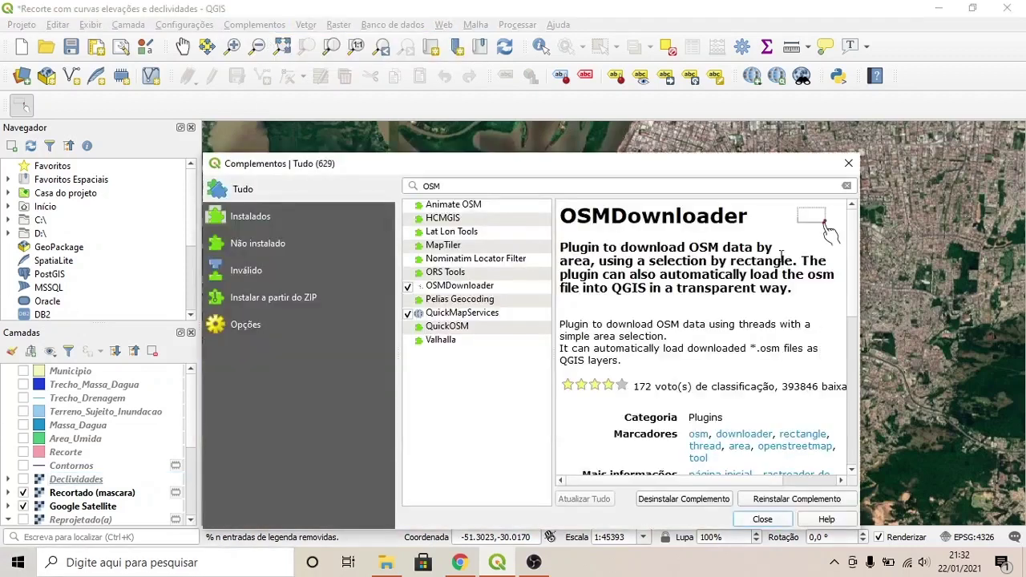
{"action": "left_click_drag", "start_coordinate": [766, 215], "coordinate": [559, 218]}
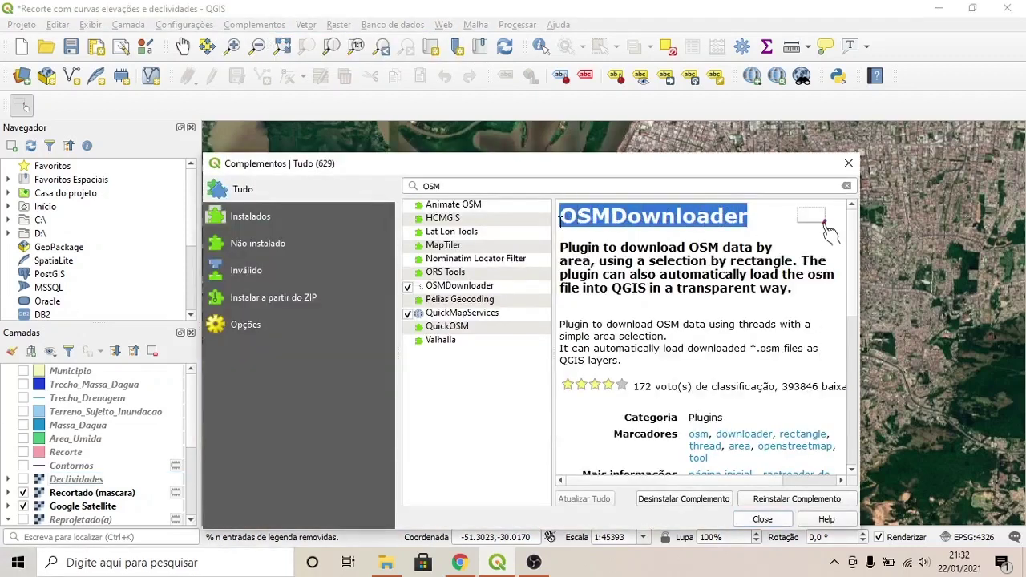
{"action": "left_click", "coordinate": [789, 230]}
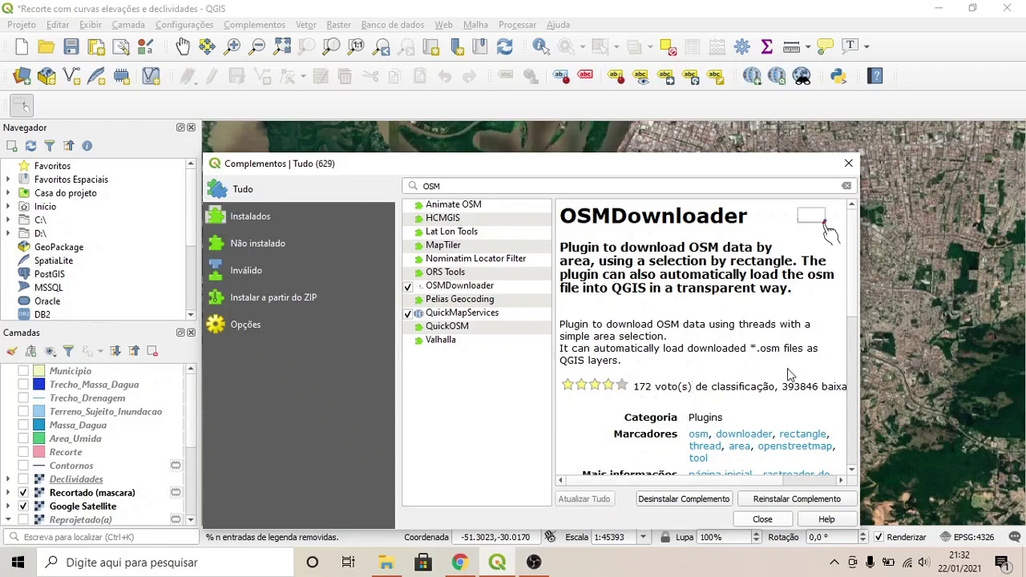
{"action": "left_click", "coordinate": [763, 520]}
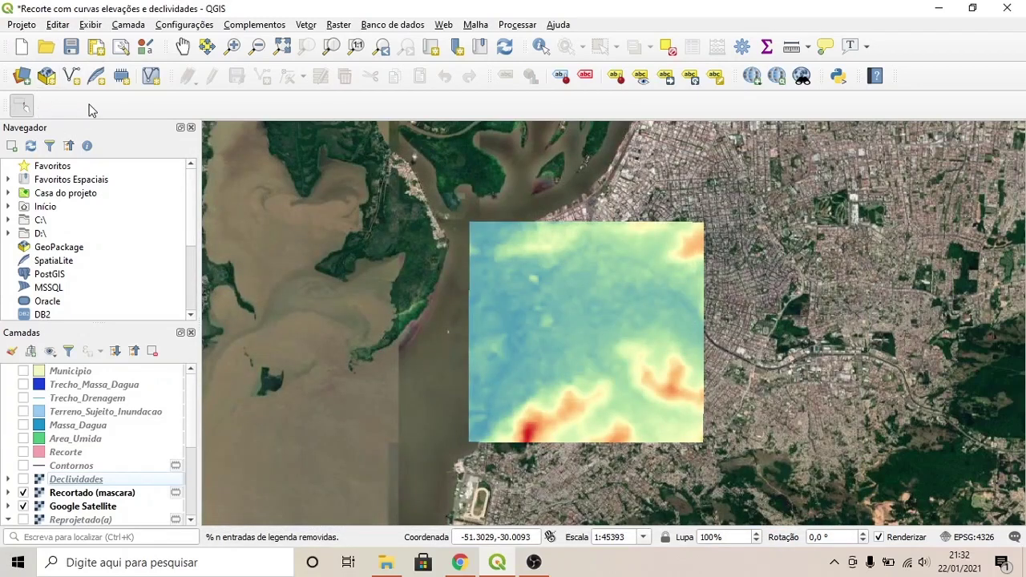
- Try to set up an OSM download covering the clipped elevation raster, browsing the Cadastro folder for the save location
{"action": "left_click", "coordinate": [22, 107]}
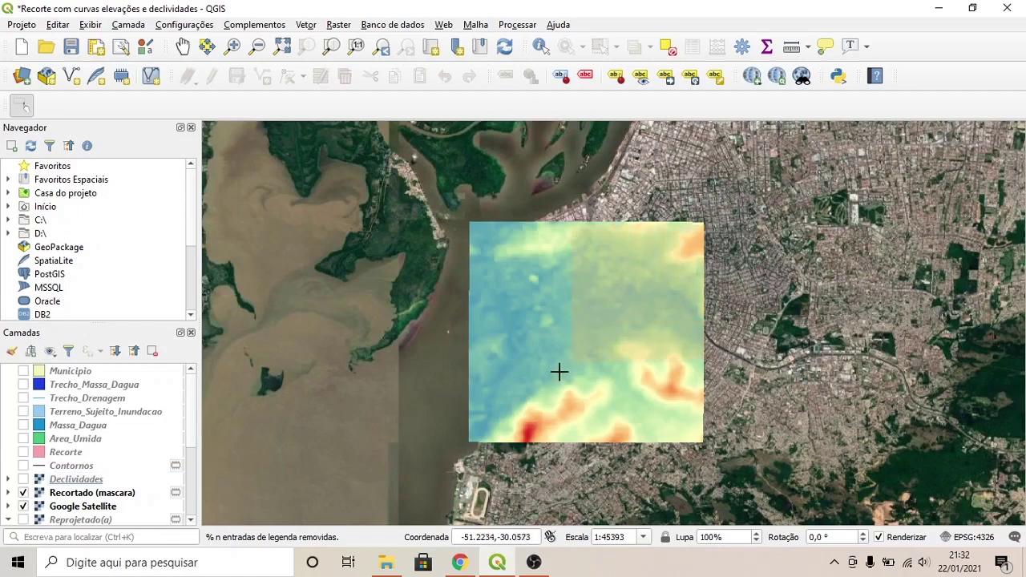
{"action": "left_click_drag", "start_coordinate": [473, 438], "coordinate": [468, 439]}
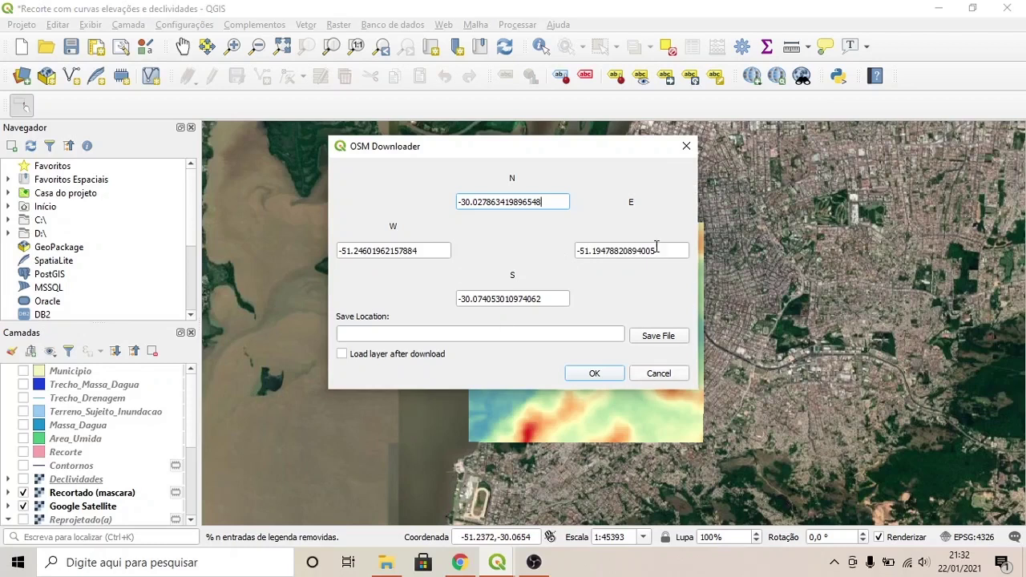
{"action": "left_click", "coordinate": [664, 337]}
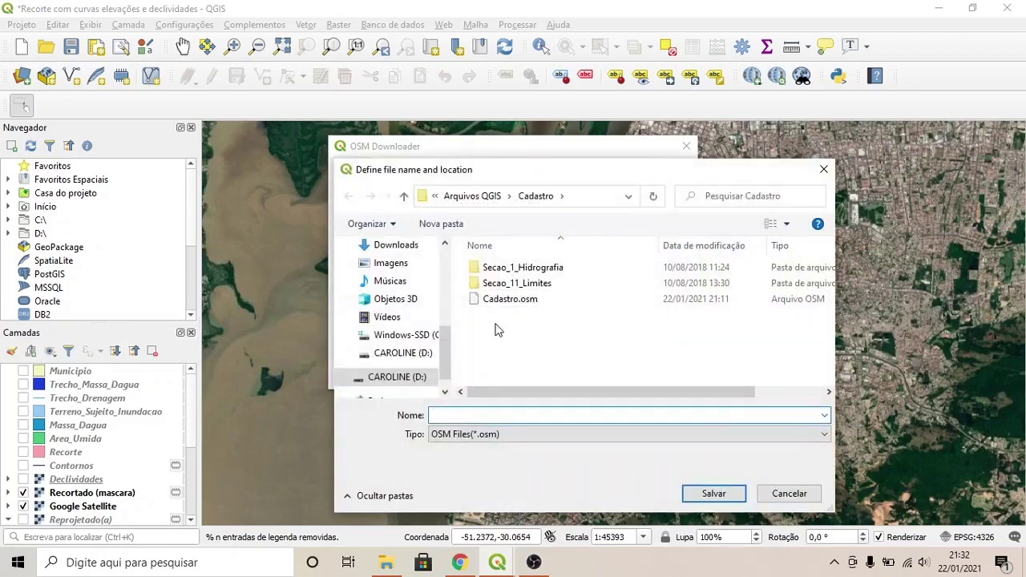
{"action": "left_click", "coordinate": [513, 303]}
{"action": "left_click", "coordinate": [785, 493]}
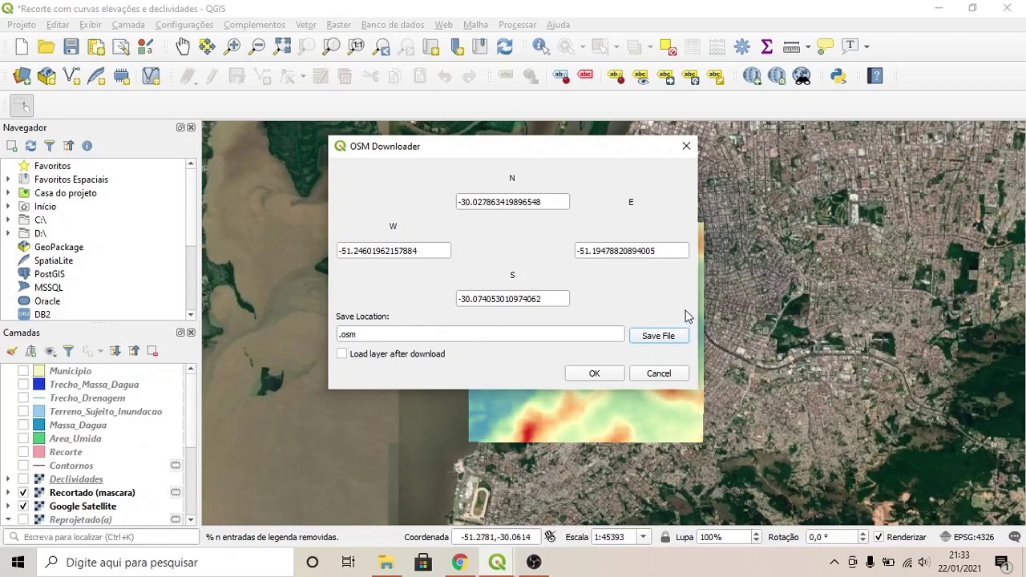
{"action": "left_click", "coordinate": [658, 373]}
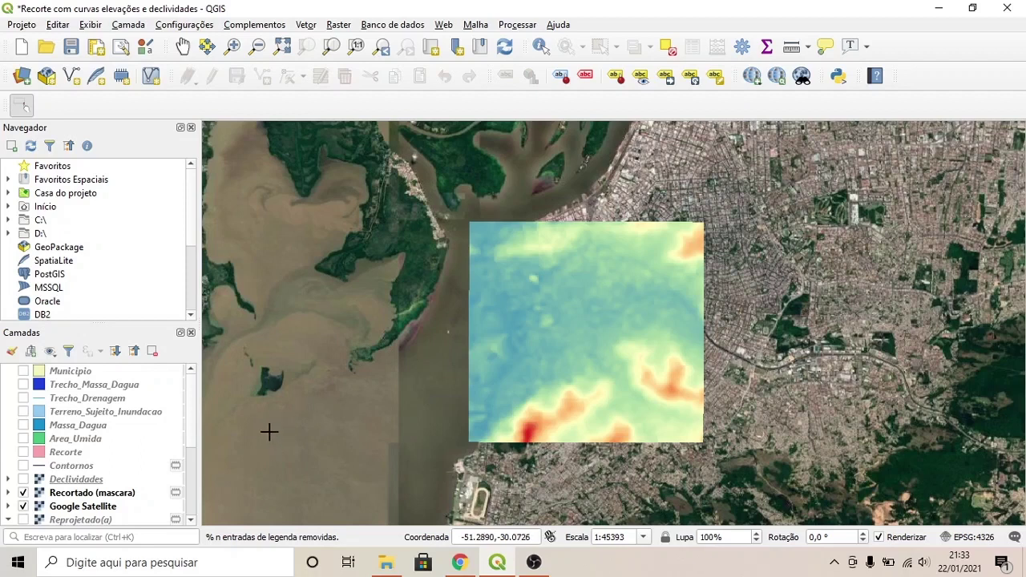
- Choose Cadastro.osm from the Cadastro folder as the source for a new vector layer
{"action": "left_click", "coordinate": [133, 24]}
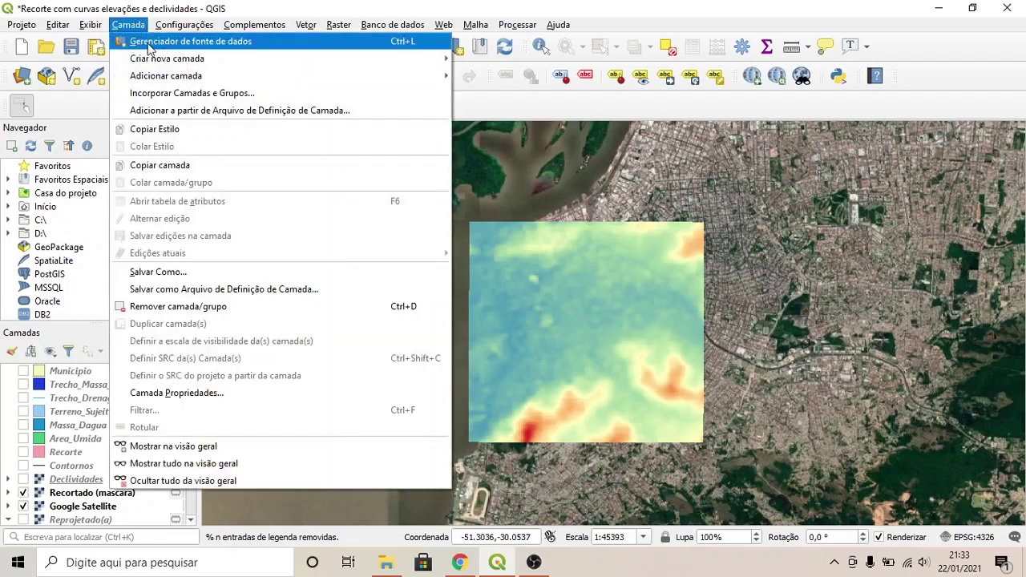
{"action": "left_click", "coordinate": [150, 43]}
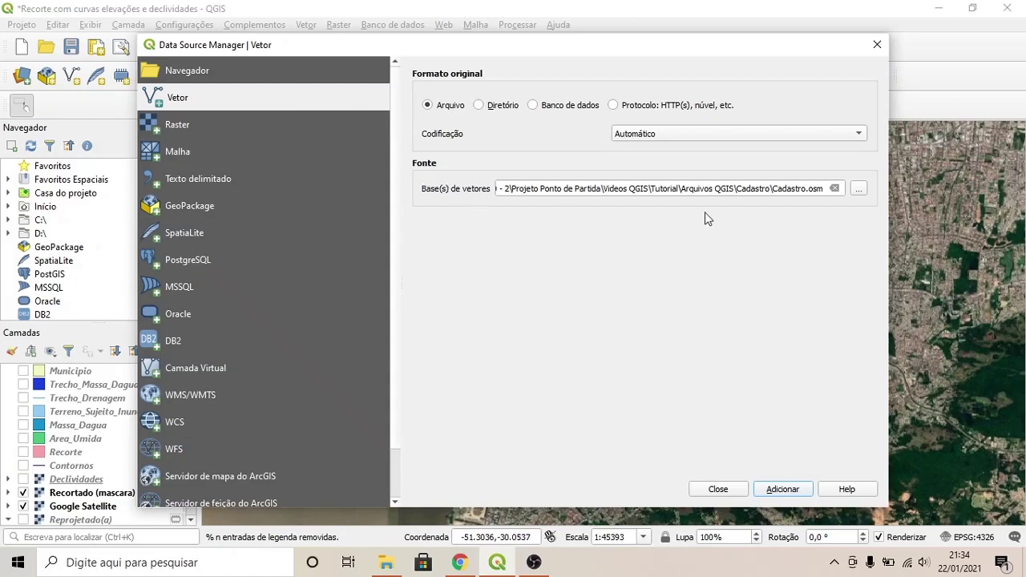
{"action": "left_click", "coordinate": [857, 193]}
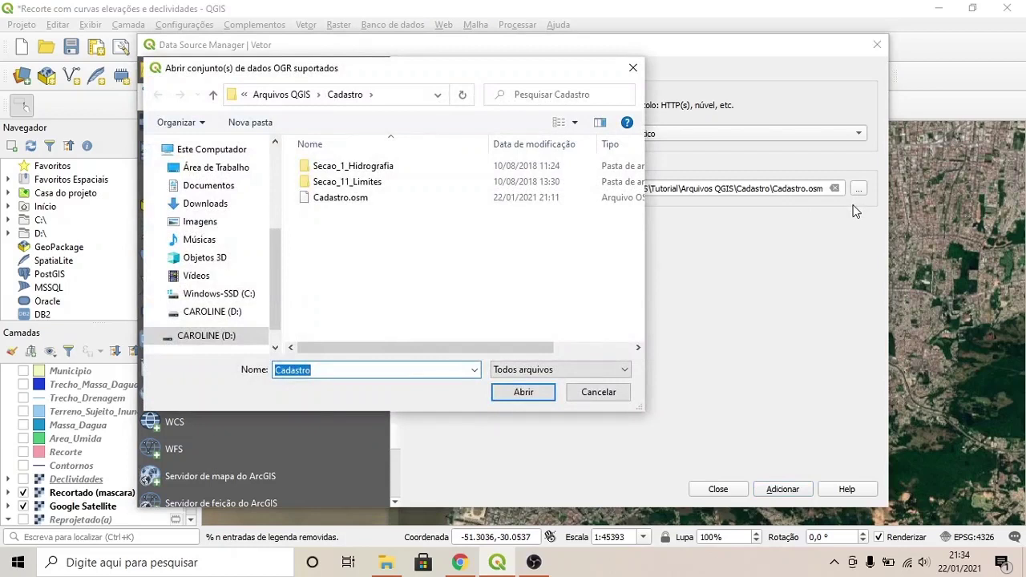
{"action": "left_click", "coordinate": [382, 201]}
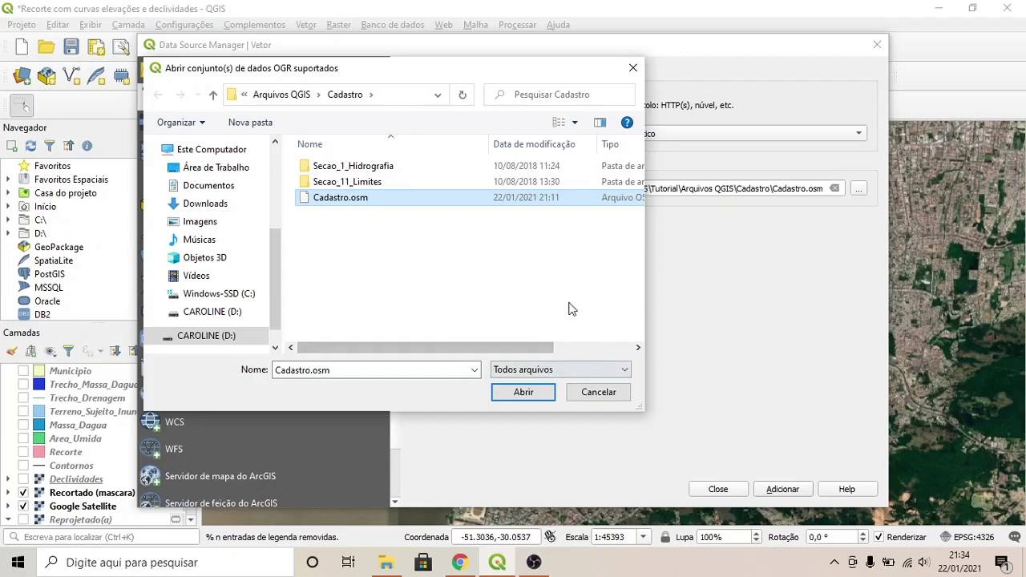
{"action": "left_click", "coordinate": [522, 392]}
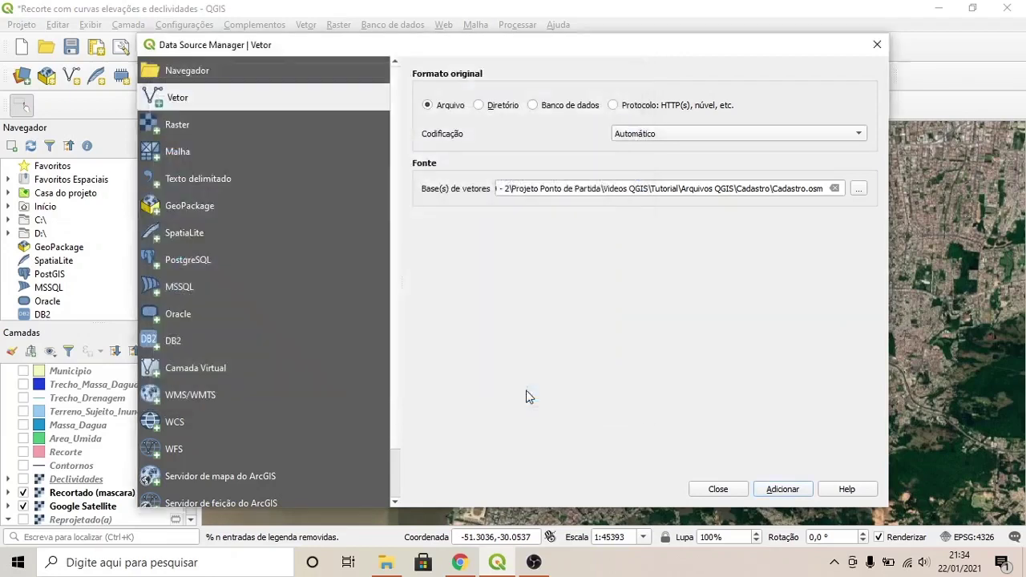
- Add all the point, line, multiline, multipolygon and relation layers of Cadastro.osm to the project
{"action": "left_click", "coordinate": [783, 491]}
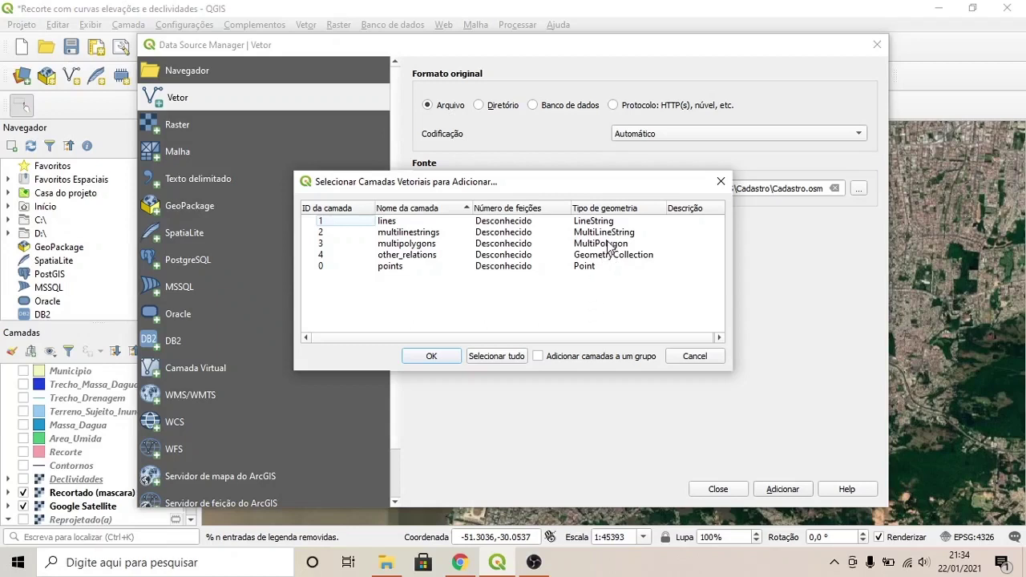
{"action": "left_click", "coordinate": [497, 358]}
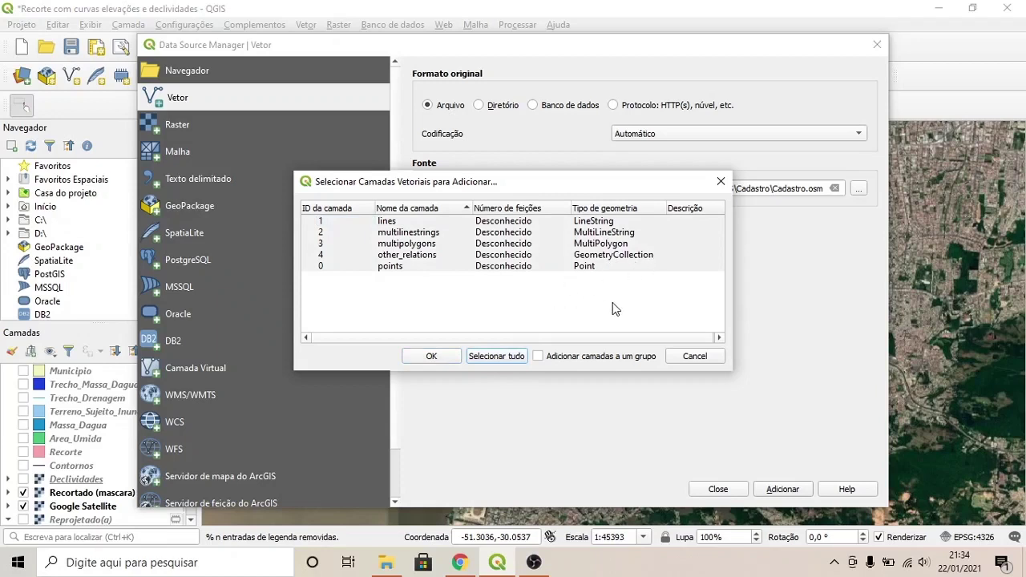
{"action": "left_click", "coordinate": [429, 356]}
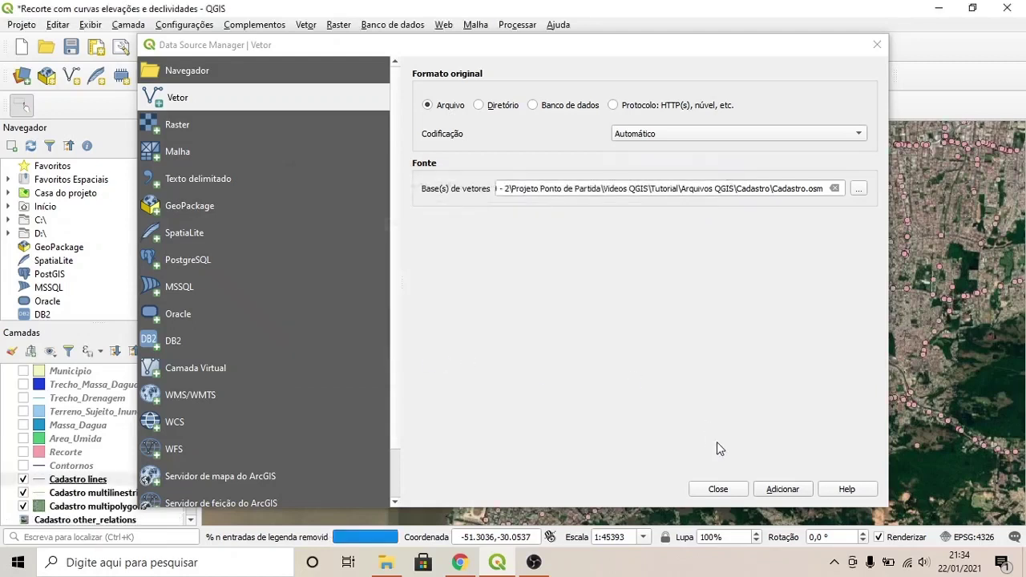
{"action": "left_click", "coordinate": [719, 486]}
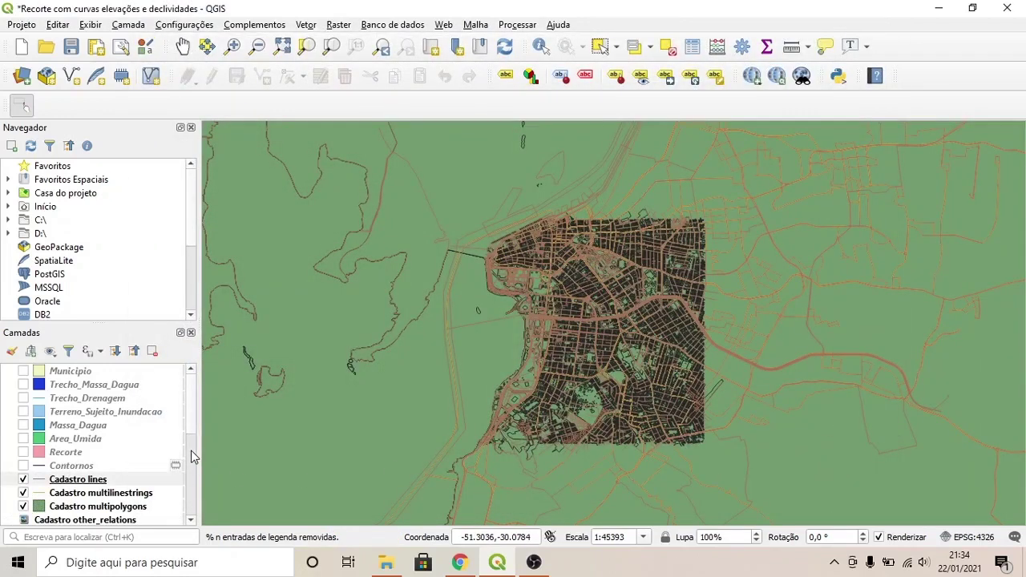
- Hide the Cadastro multilinestrings, multipolygons and points layers and the Recortado (mascara) raster, leaving Cadastro lines over the satellite image
{"action": "scroll", "coordinate": [95, 437], "scroll_direction": "down", "scroll_amount": 2}
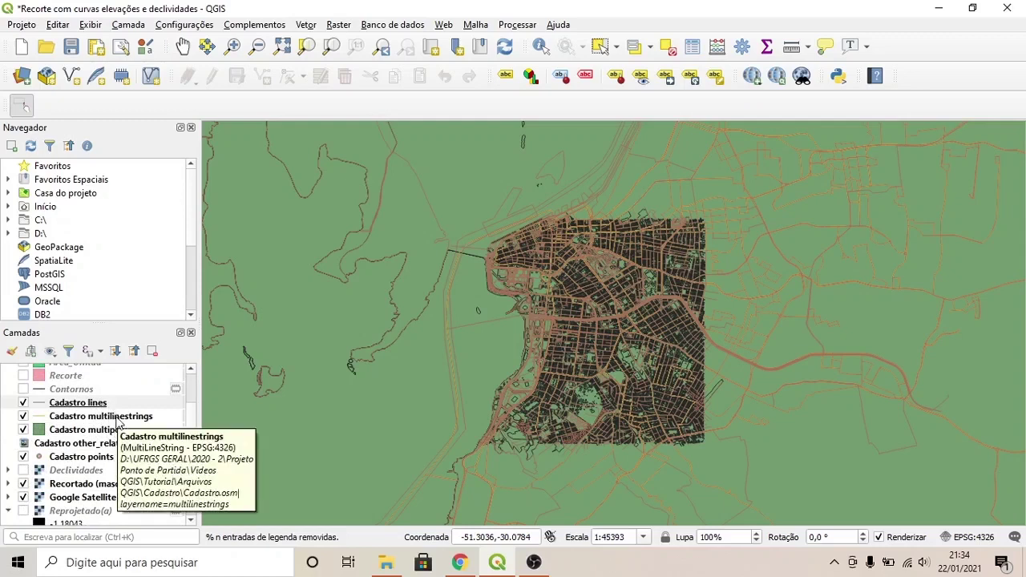
{"action": "left_click", "coordinate": [23, 417]}
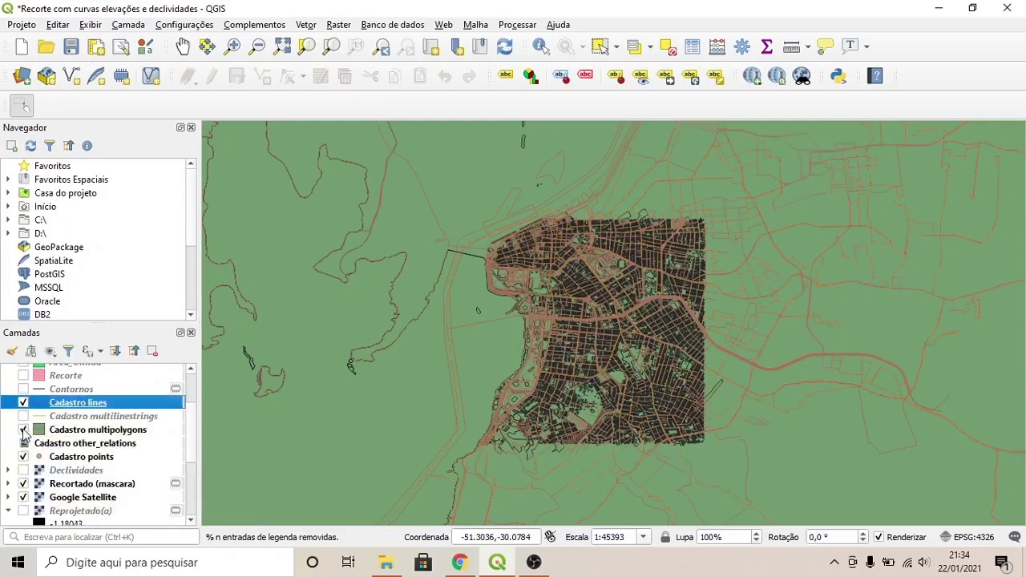
{"action": "left_click", "coordinate": [24, 430]}
{"action": "left_click", "coordinate": [23, 457]}
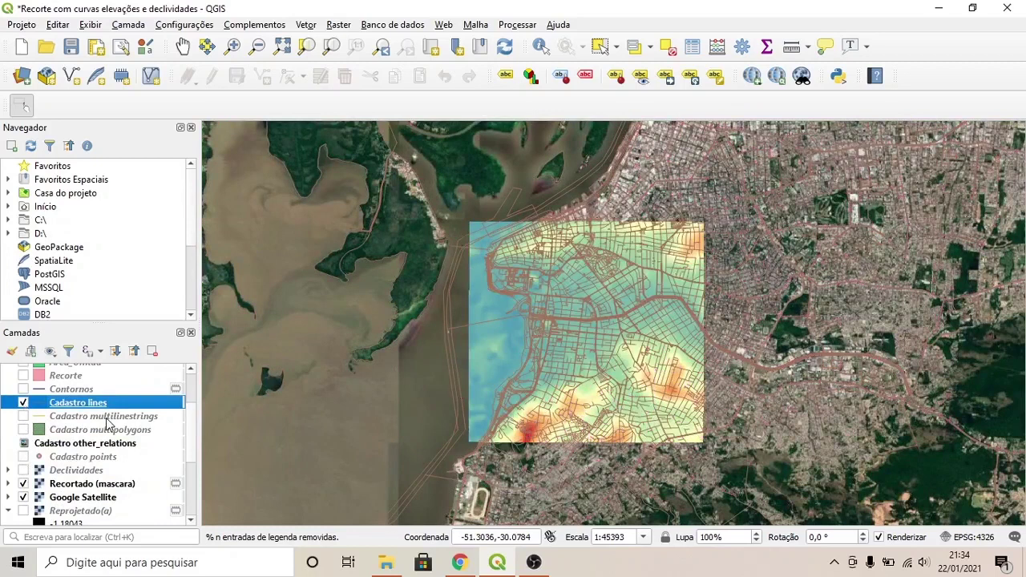
{"action": "left_click", "coordinate": [23, 483]}
- Change the symbol colour of the Cadastro lines layer to a light yellow in its symbology properties
{"action": "scroll", "coordinate": [548, 297], "scroll_direction": "up", "scroll_amount": 1}
{"action": "scroll", "coordinate": [457, 392], "scroll_direction": "up", "scroll_amount": 2}
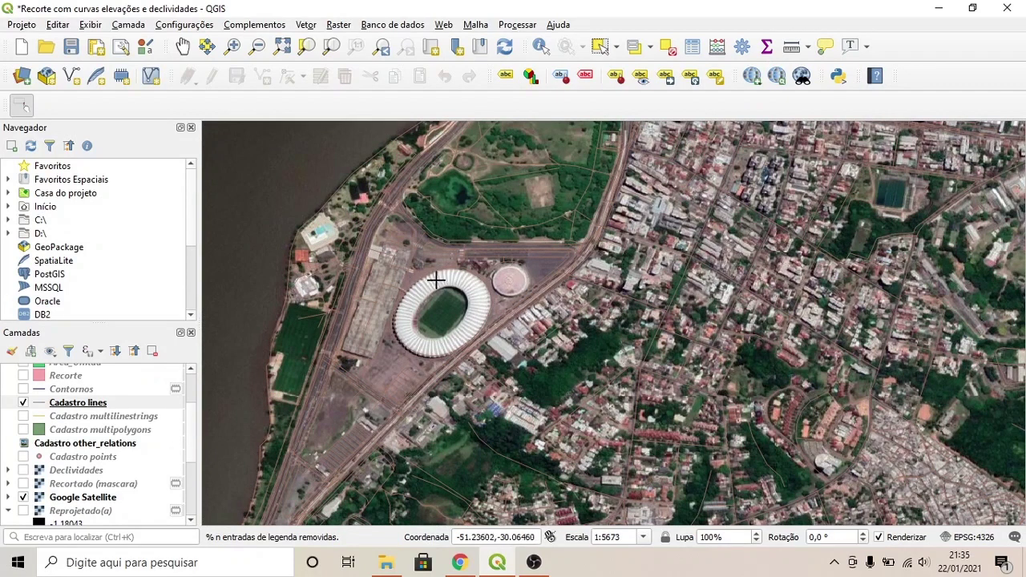
{"action": "right_click", "coordinate": [105, 404]}
{"action": "left_click", "coordinate": [153, 398]}
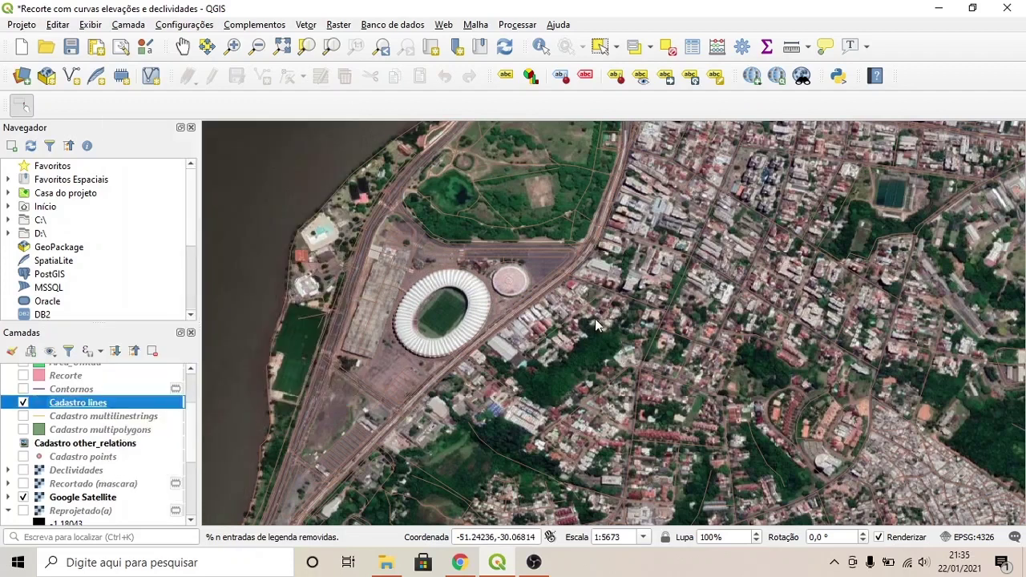
{"action": "left_click", "coordinate": [897, 268]}
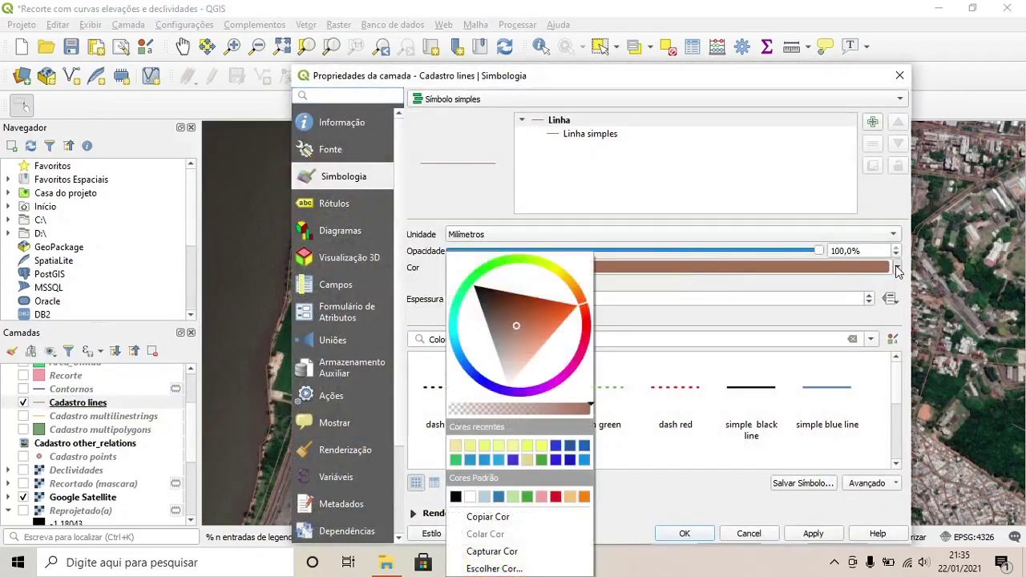
{"action": "left_click", "coordinate": [551, 265]}
{"action": "left_click", "coordinate": [544, 337]}
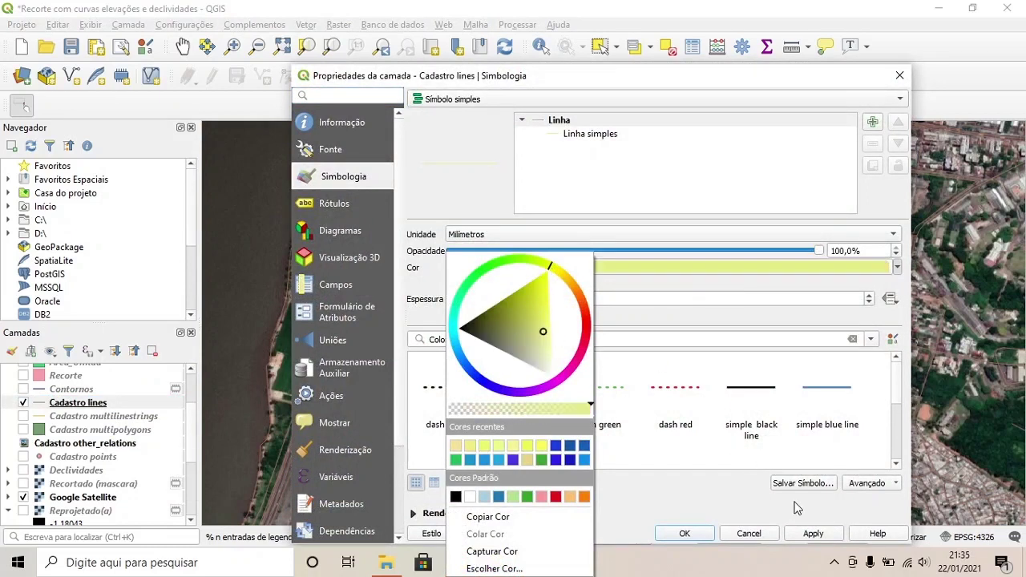
{"action": "left_click", "coordinate": [804, 538]}
{"action": "left_click", "coordinate": [684, 533]}
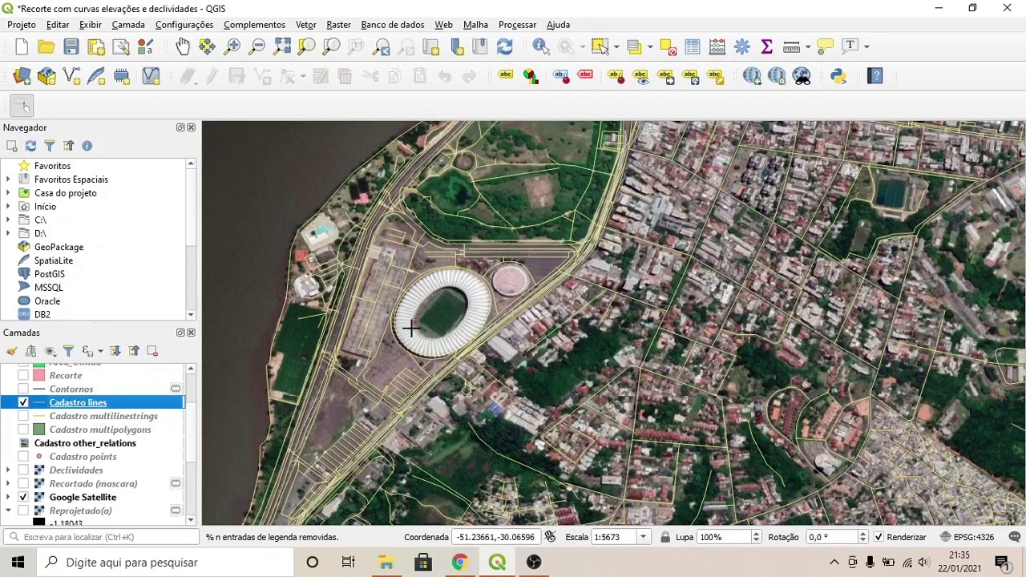
- Inspect Cadastro multilinestrings on its own, and switch the display from Cadastro lines to Cadastro multipolygons
{"action": "left_click", "coordinate": [23, 402]}
{"action": "left_click", "coordinate": [23, 416]}
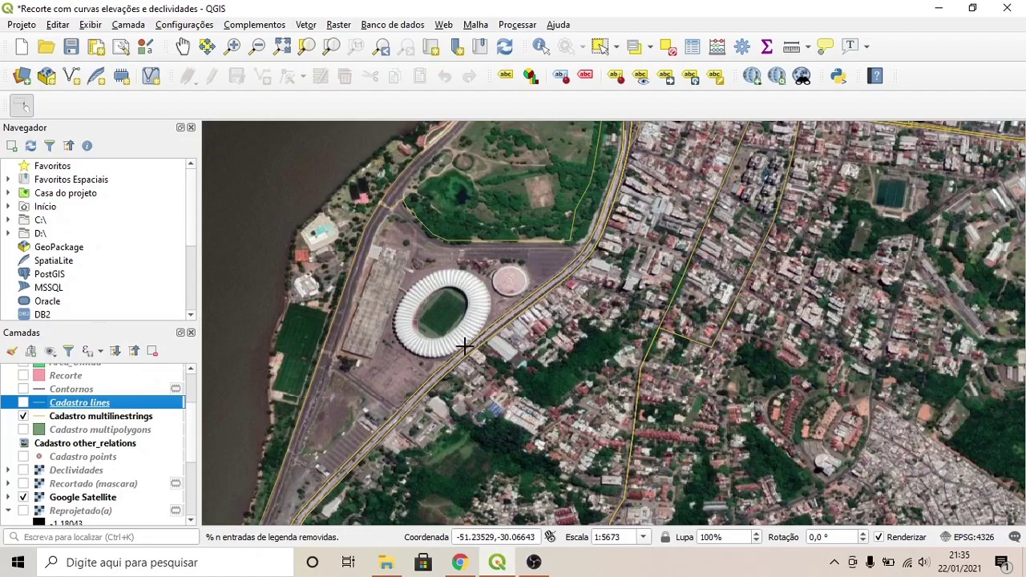
{"action": "left_click", "coordinate": [23, 416]}
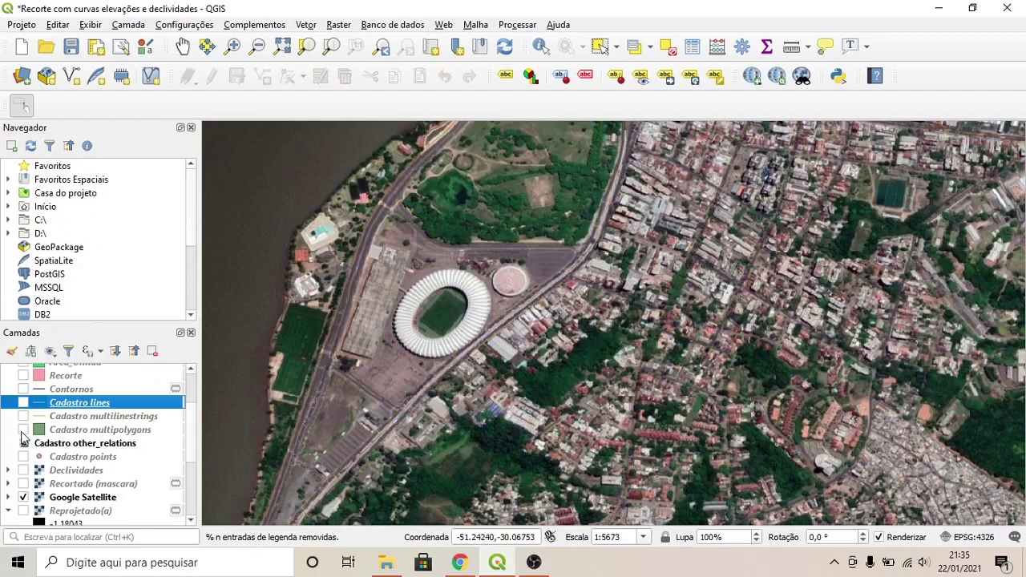
{"action": "left_click", "coordinate": [24, 430]}
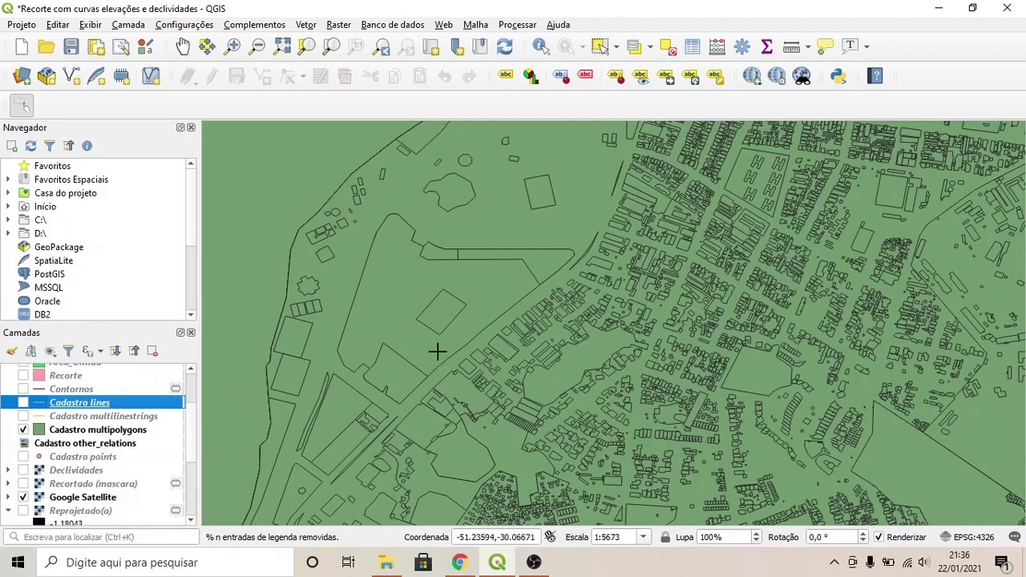
- Examine the names and amenities in the Cadastro multipolygons attribute table, widening the name column to read it
{"action": "right_click", "coordinate": [59, 433]}
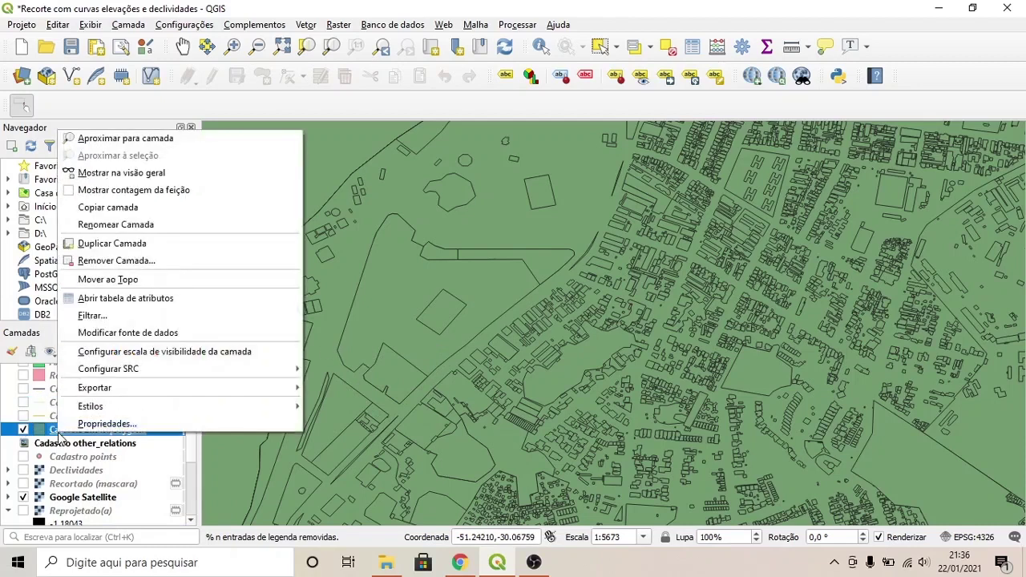
{"action": "left_click", "coordinate": [223, 298]}
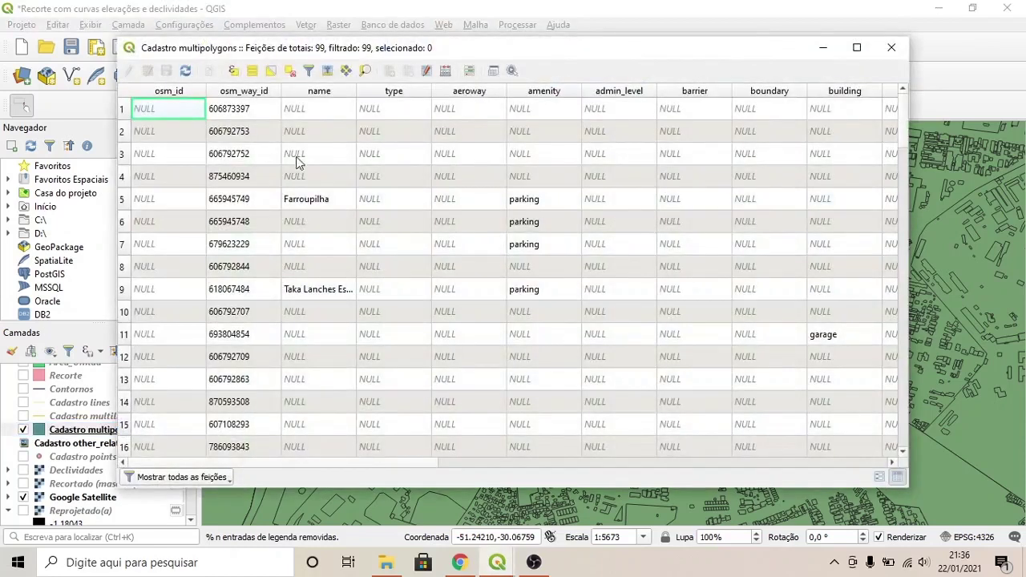
{"action": "left_click_drag", "start_coordinate": [357, 95], "coordinate": [514, 95]}
{"action": "scroll", "coordinate": [470, 240], "scroll_direction": "down", "scroll_amount": 1}
{"action": "scroll", "coordinate": [469, 240], "scroll_direction": "down", "scroll_amount": 11}
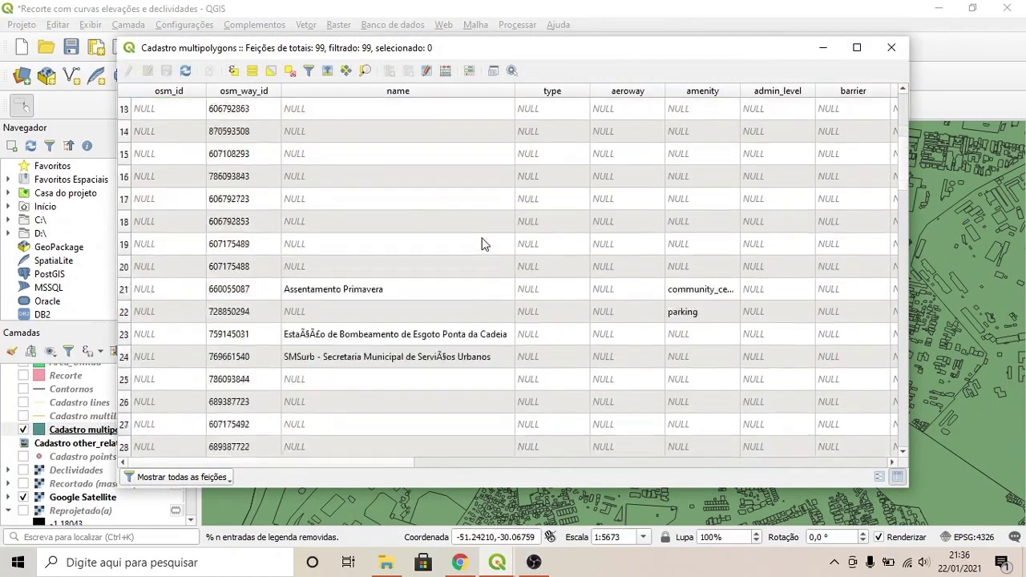
{"action": "scroll", "coordinate": [483, 244], "scroll_direction": "down", "scroll_amount": 3}
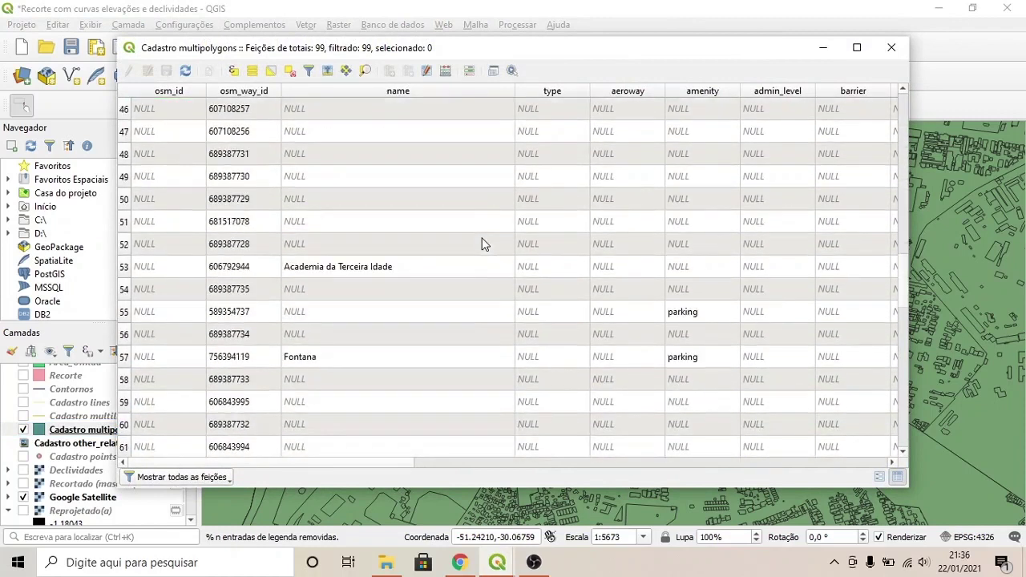
{"action": "left_click", "coordinate": [891, 47]}
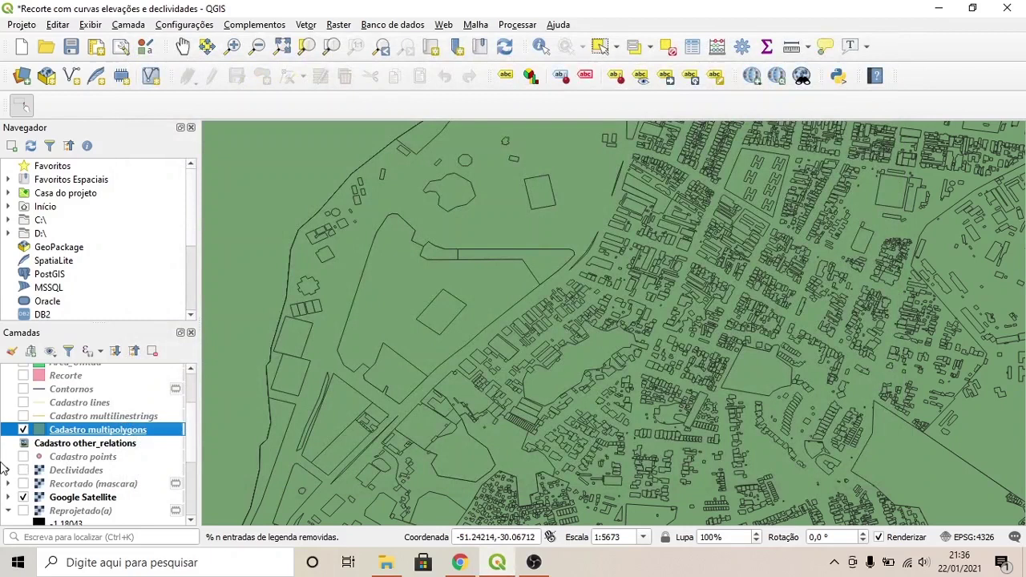
- Switch the display from Cadastro multipolygons to Cadastro points over the satellite image, briefly showing the multipolygons again for comparison
{"action": "left_click", "coordinate": [24, 430]}
{"action": "left_click", "coordinate": [24, 456]}
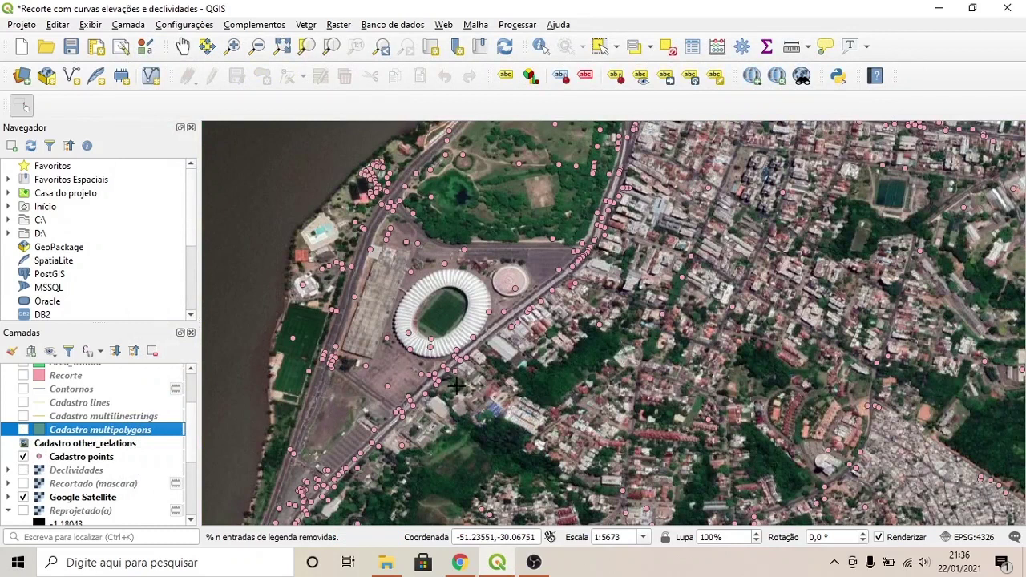
{"action": "left_click", "coordinate": [24, 429]}
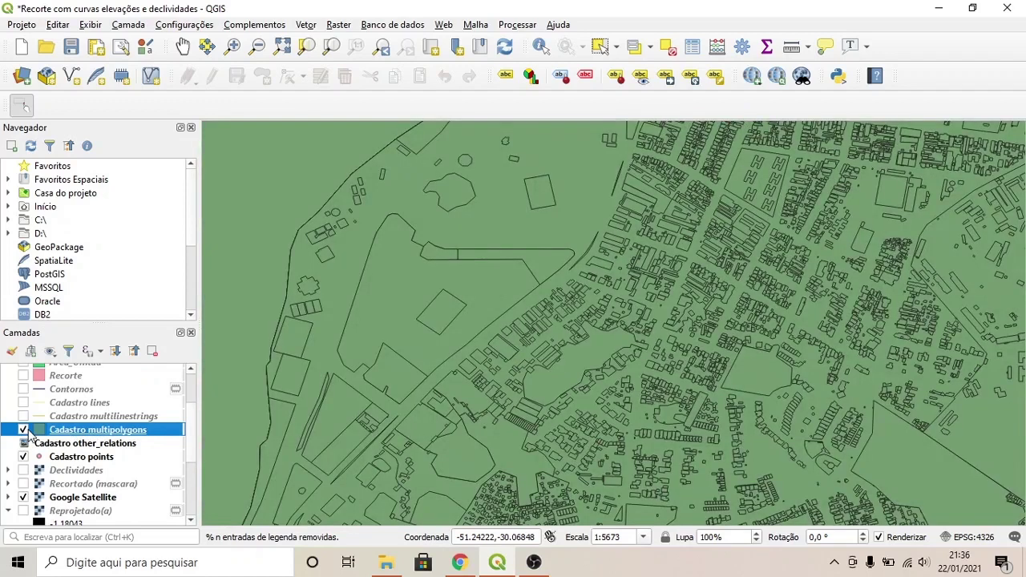
{"action": "left_click", "coordinate": [23, 430]}
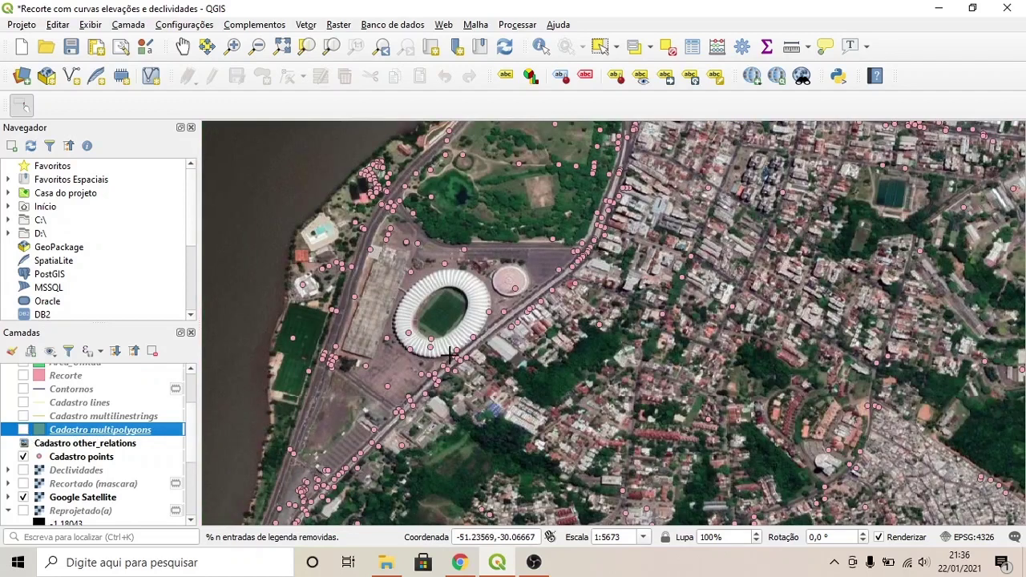
- Examine the names, barriers and highway values in the Cadastro points attribute table, widening the name column, and close the table
{"action": "right_click", "coordinate": [67, 457]}
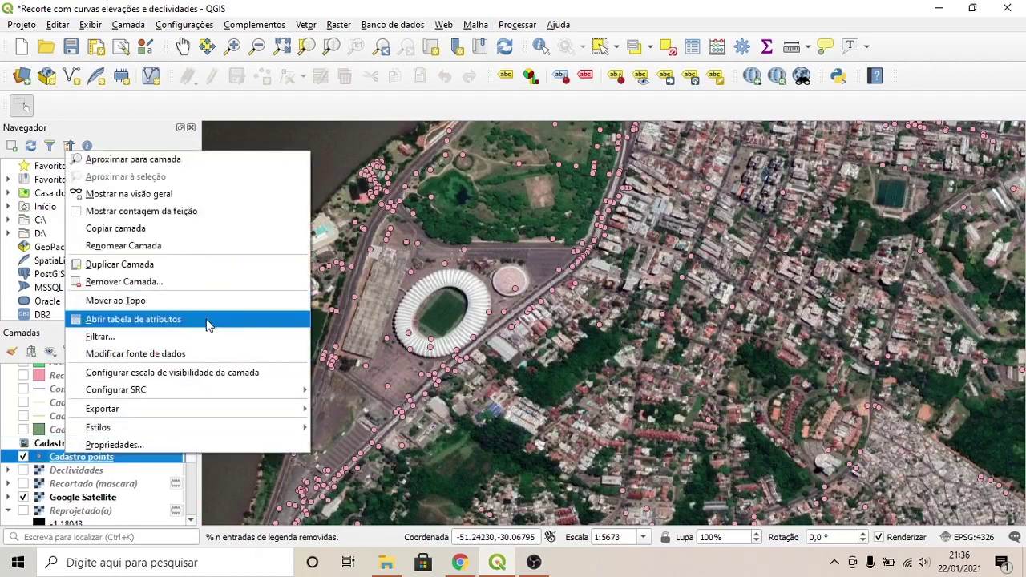
{"action": "left_click", "coordinate": [297, 264]}
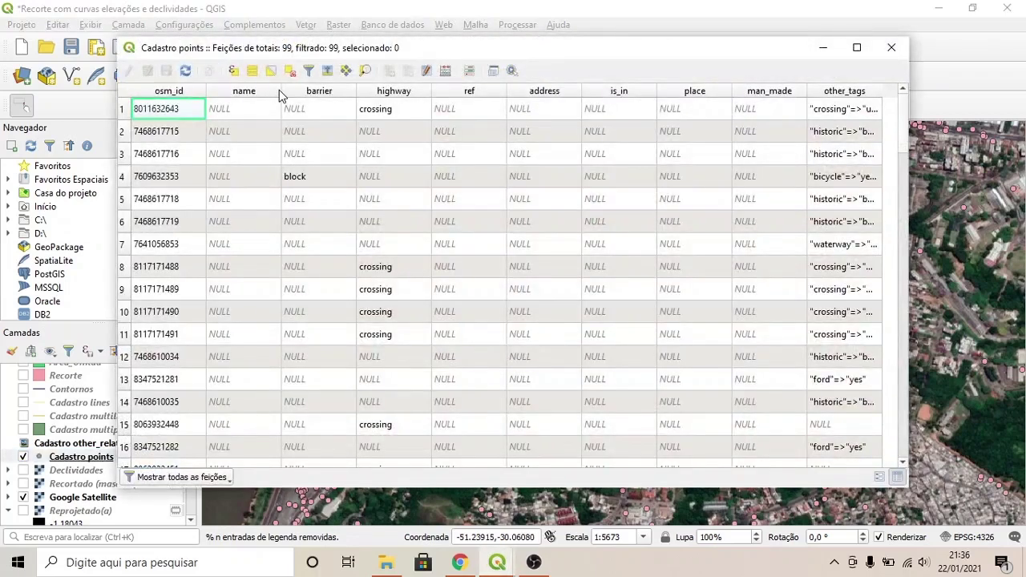
{"action": "left_click_drag", "start_coordinate": [280, 90], "coordinate": [392, 90]}
{"action": "scroll", "coordinate": [332, 252], "scroll_direction": "down", "scroll_amount": 5}
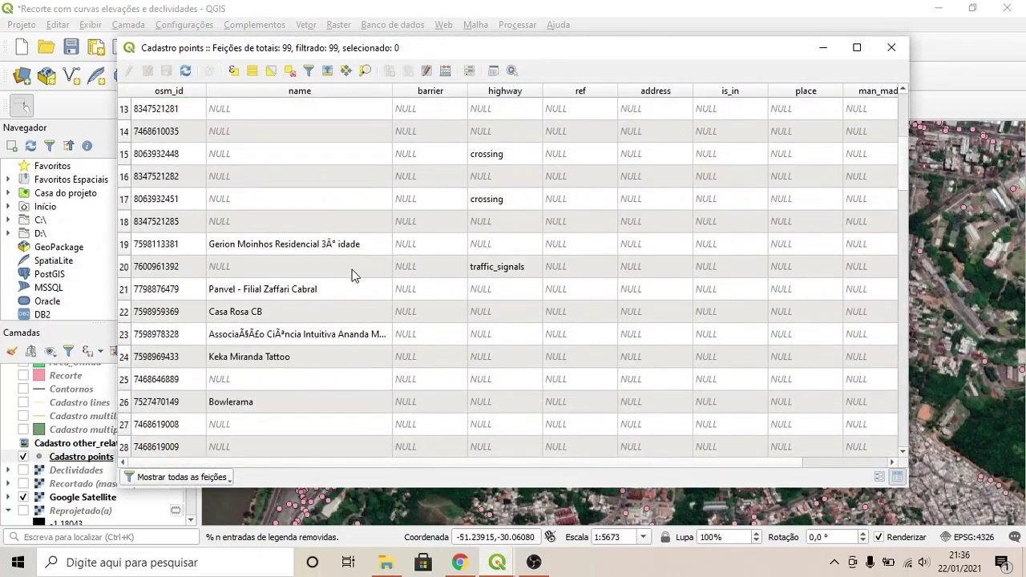
{"action": "scroll", "coordinate": [355, 275], "scroll_direction": "down", "scroll_amount": 4}
{"action": "scroll", "coordinate": [351, 281], "scroll_direction": "up", "scroll_amount": 2}
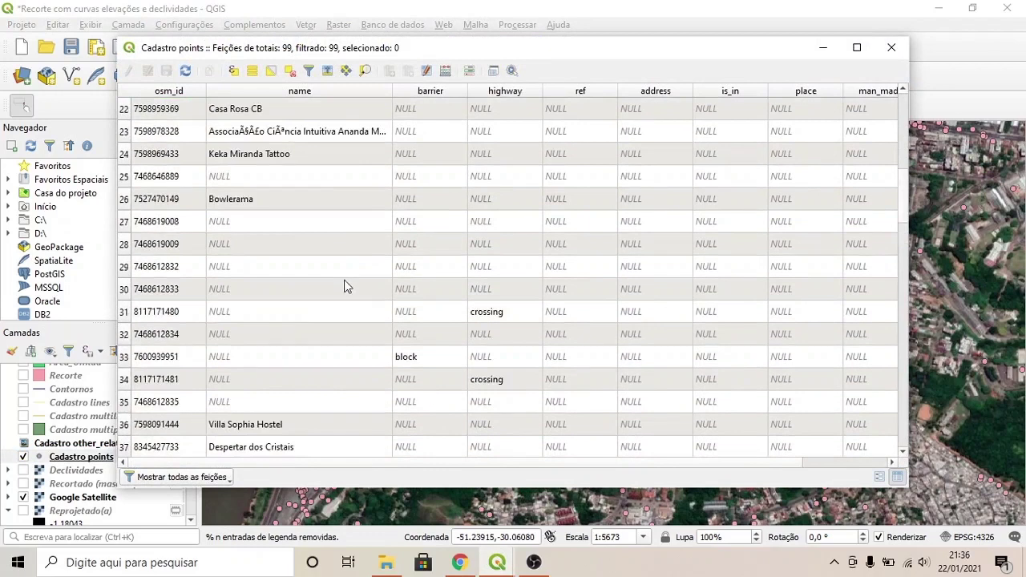
{"action": "scroll", "coordinate": [341, 297], "scroll_direction": "down", "scroll_amount": 1}
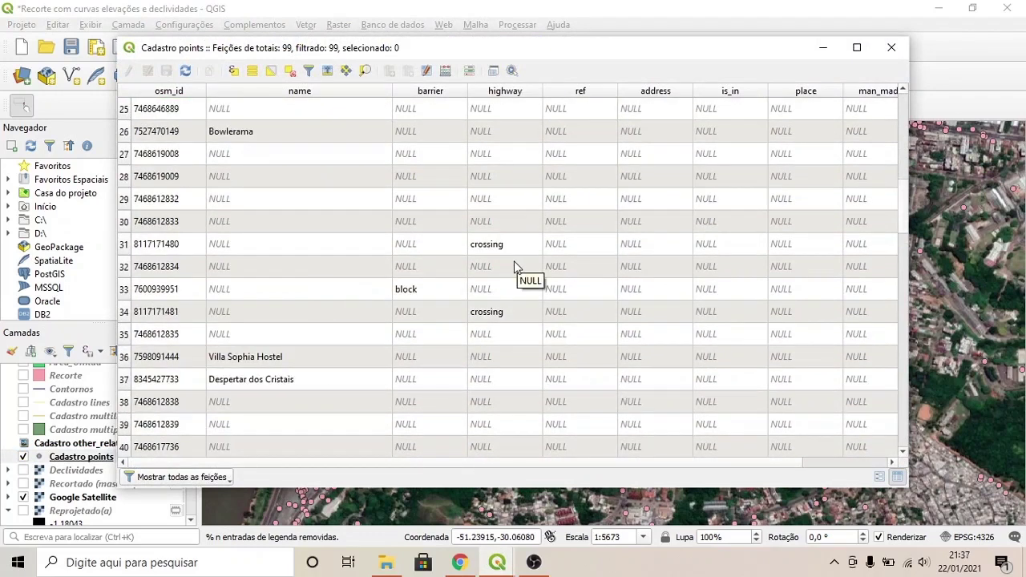
{"action": "left_click", "coordinate": [890, 47]}
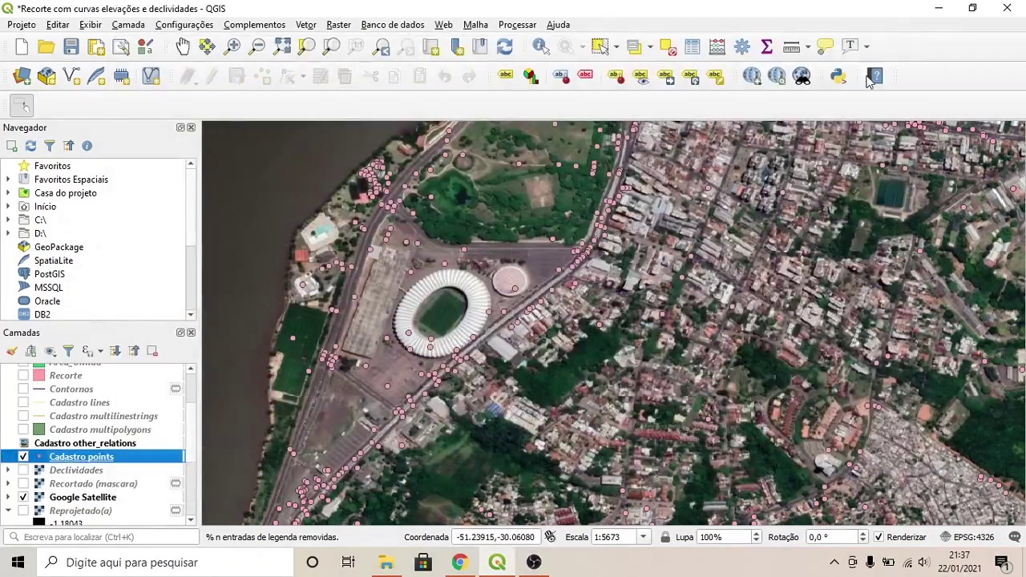